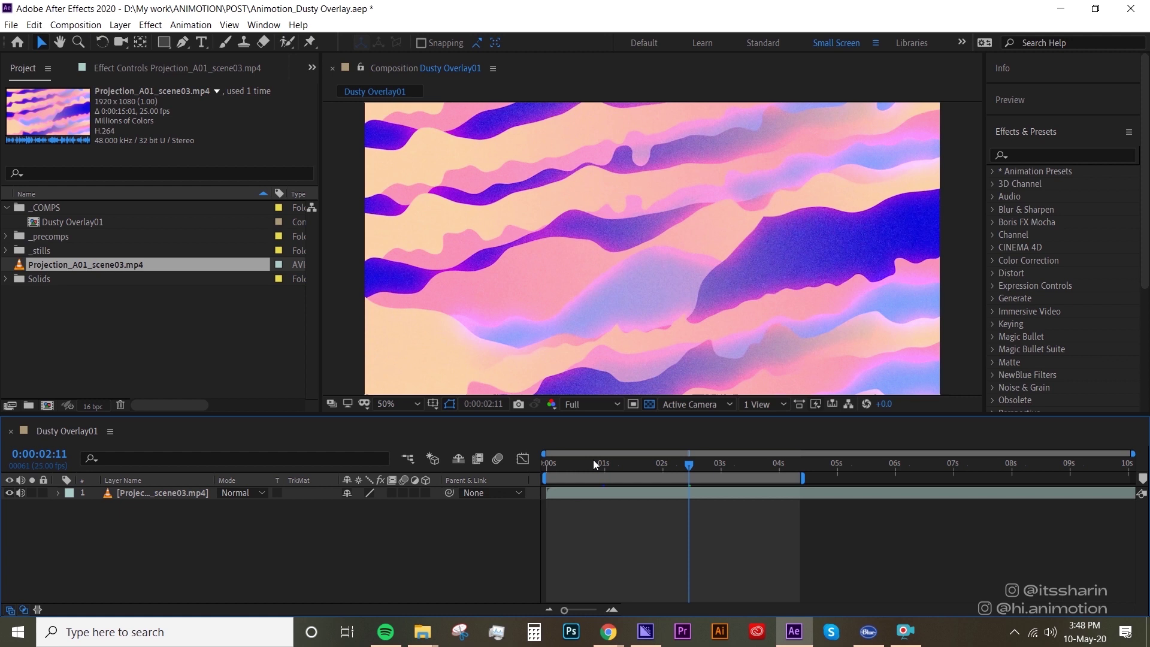
# Step: At the first frame, add a black 1920×1080 solid layer above the footage
pyautogui.click(549, 464)
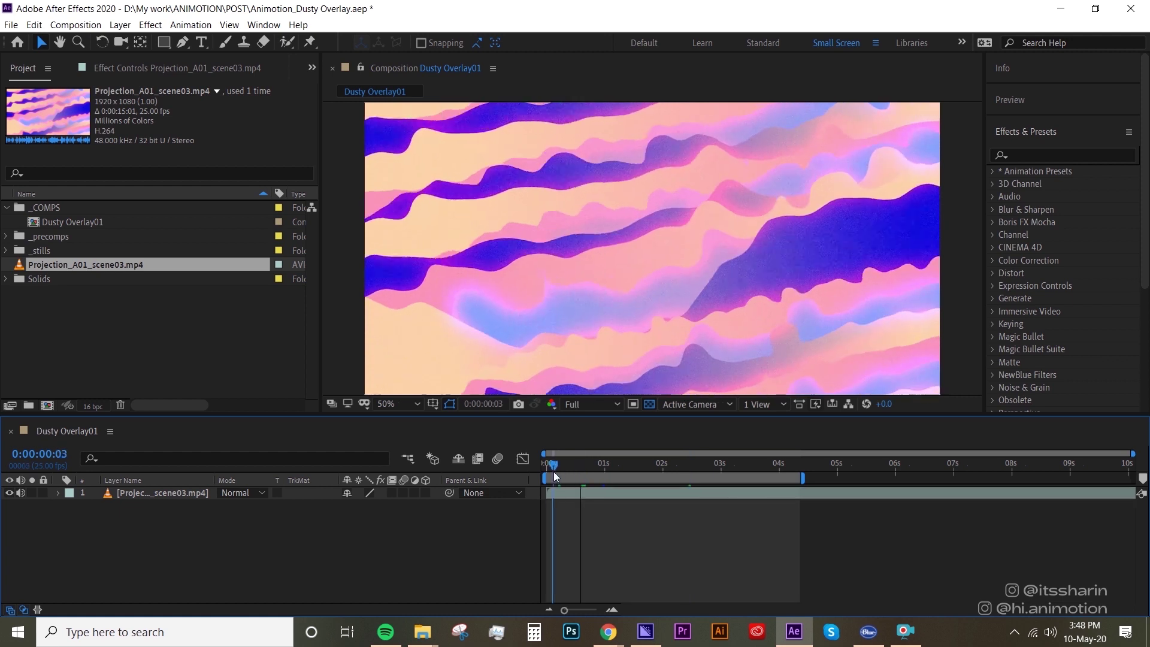
pyautogui.rightClick(152, 526)
pyautogui.moveTo(272, 381)
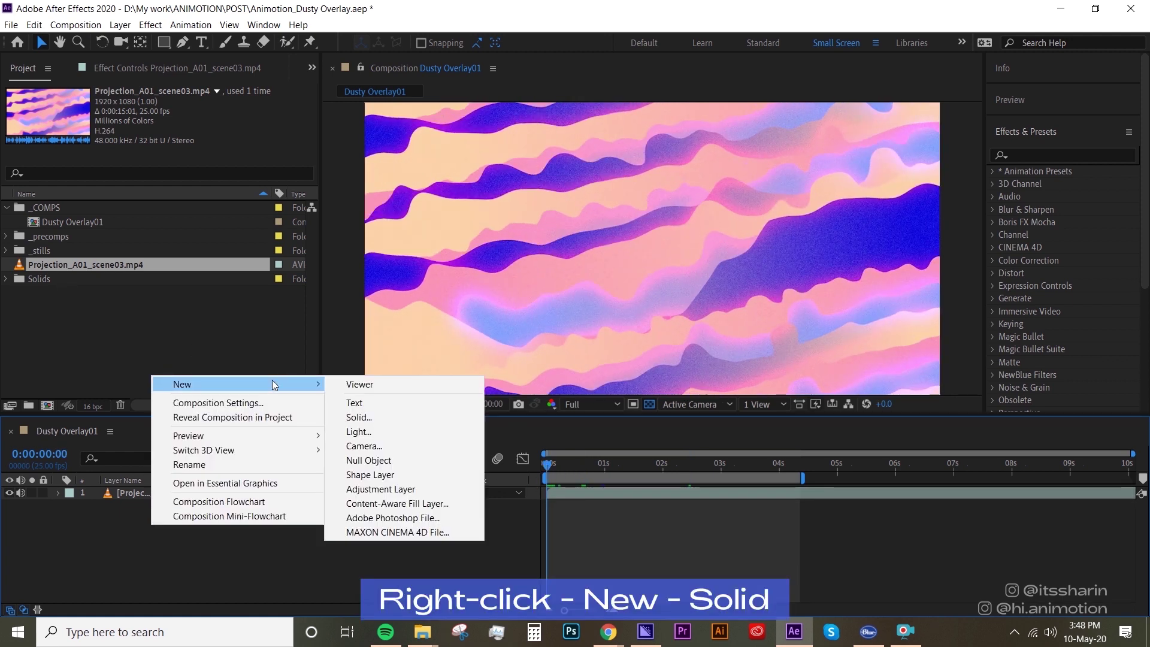
pyautogui.click(398, 415)
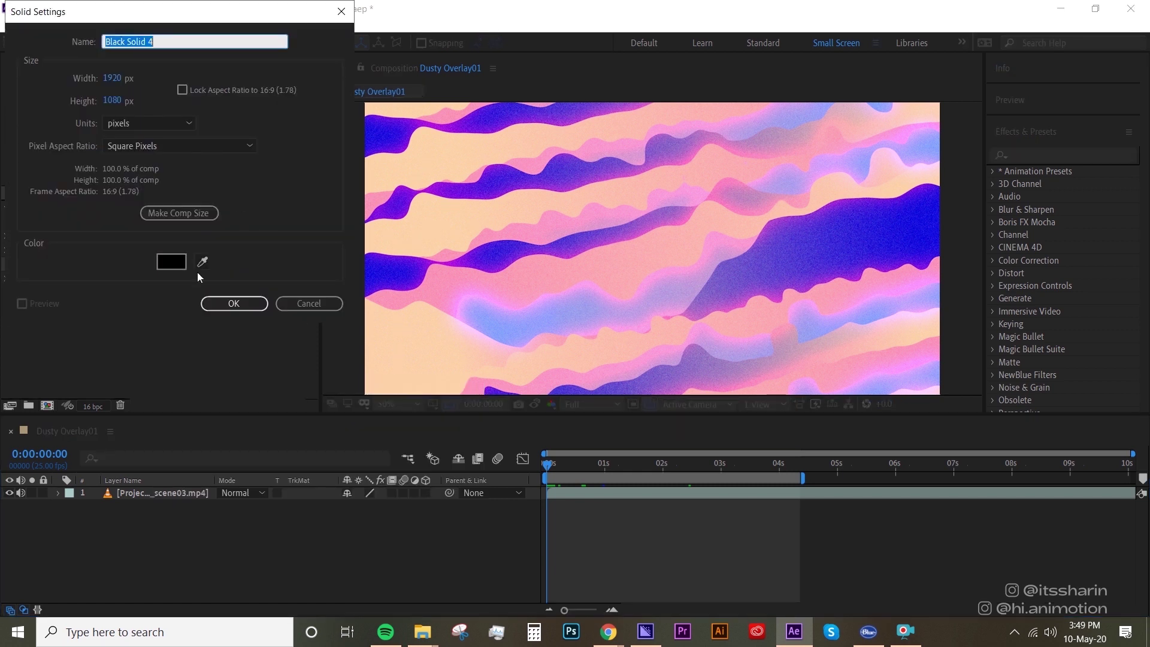
pyautogui.click(233, 303)
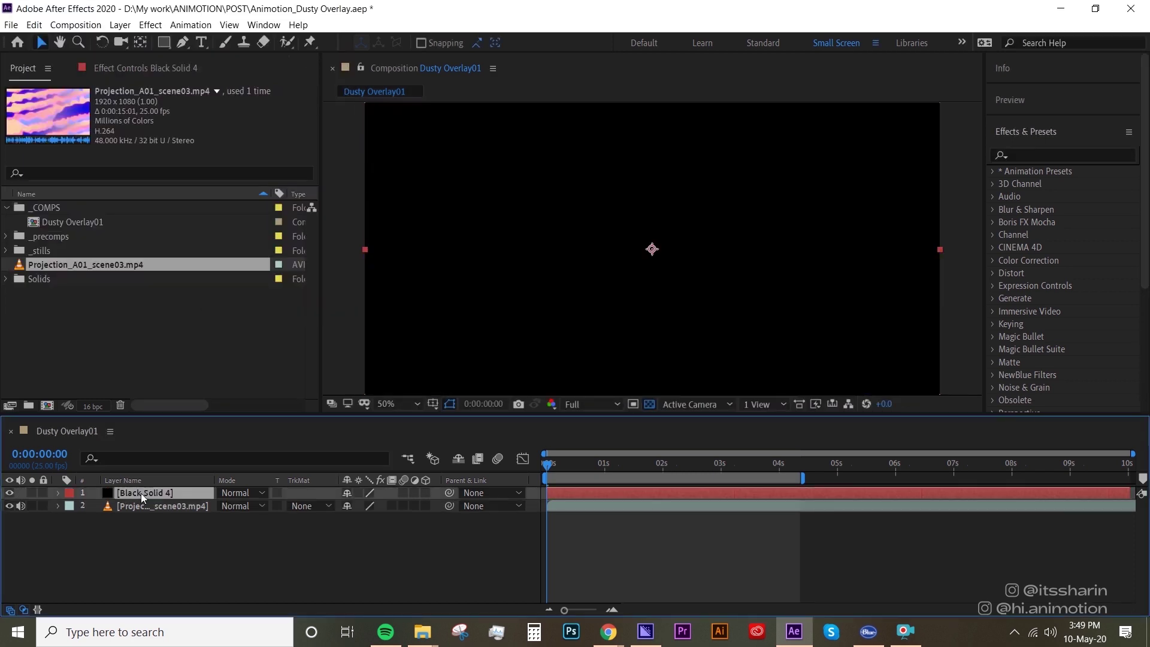
# Step: Rename the solid 'dusty overlay' and search Effects & Presets for 'fractal n'
pyautogui.press('Return')
pyautogui.write('dusty overlay')
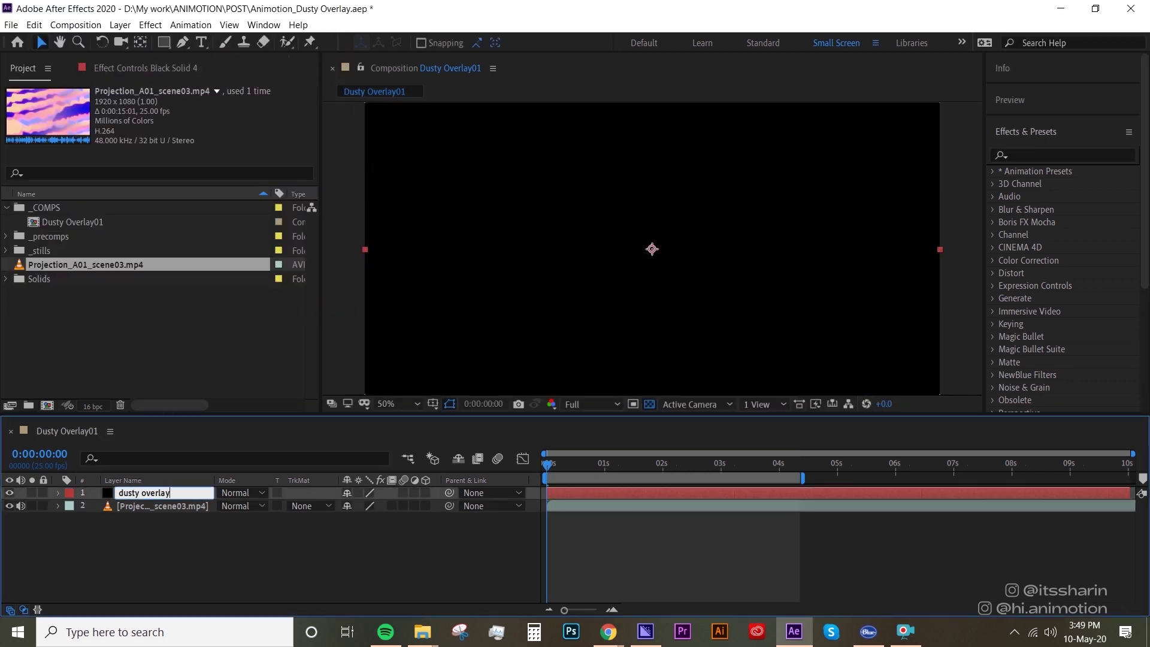
pyautogui.press('Return')
pyautogui.click(1062, 155)
pyautogui.write('fracta')
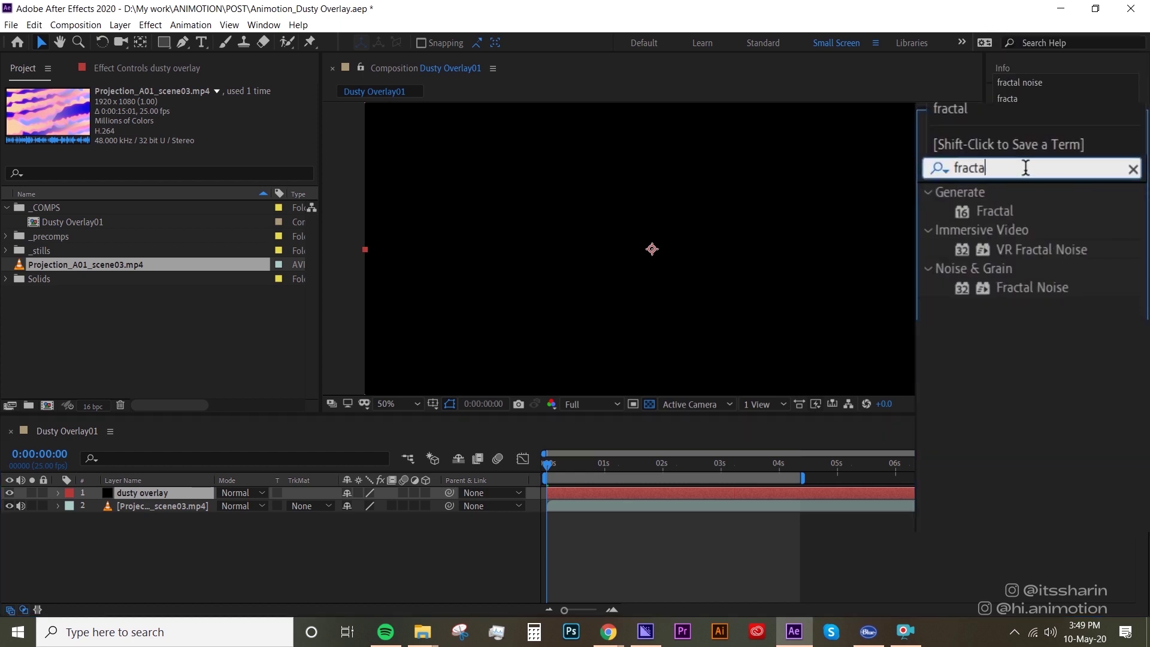
pyautogui.write('l noise')
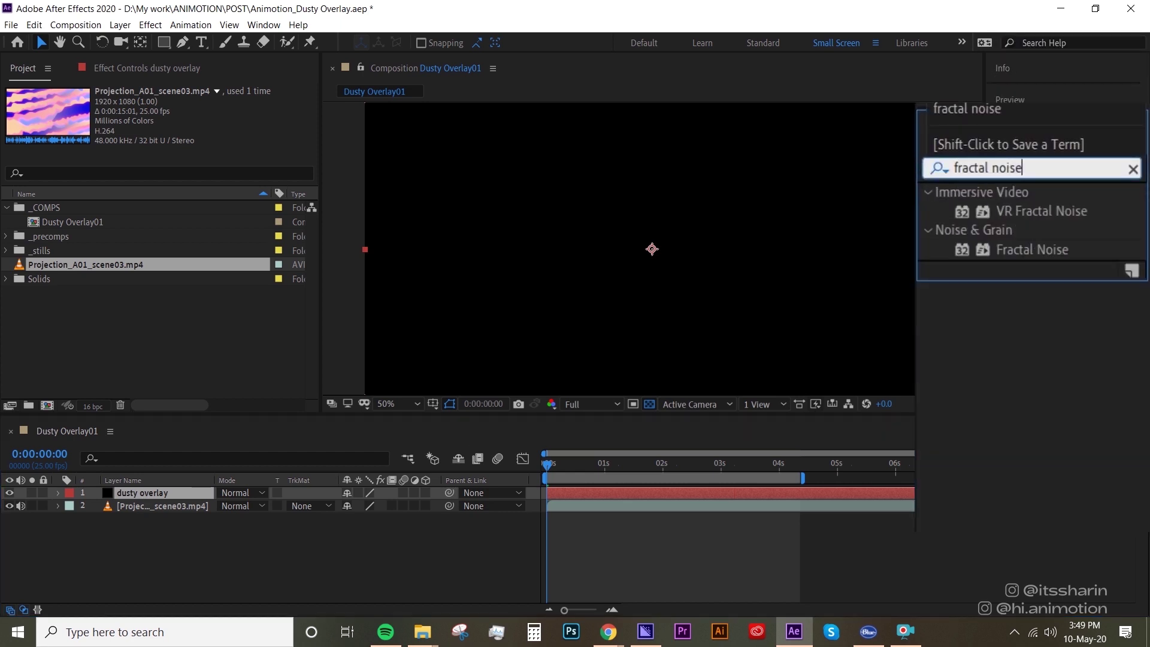
# Step: Apply Fractal Noise to dusty overlay with Contrast 659 and Brightness -266 for sparse specks
pyautogui.moveTo(1067, 248)
pyautogui.mouseDown()
pyautogui.moveTo(771, 505)
pyautogui.moveTo(760, 487)
pyautogui.mouseUp()
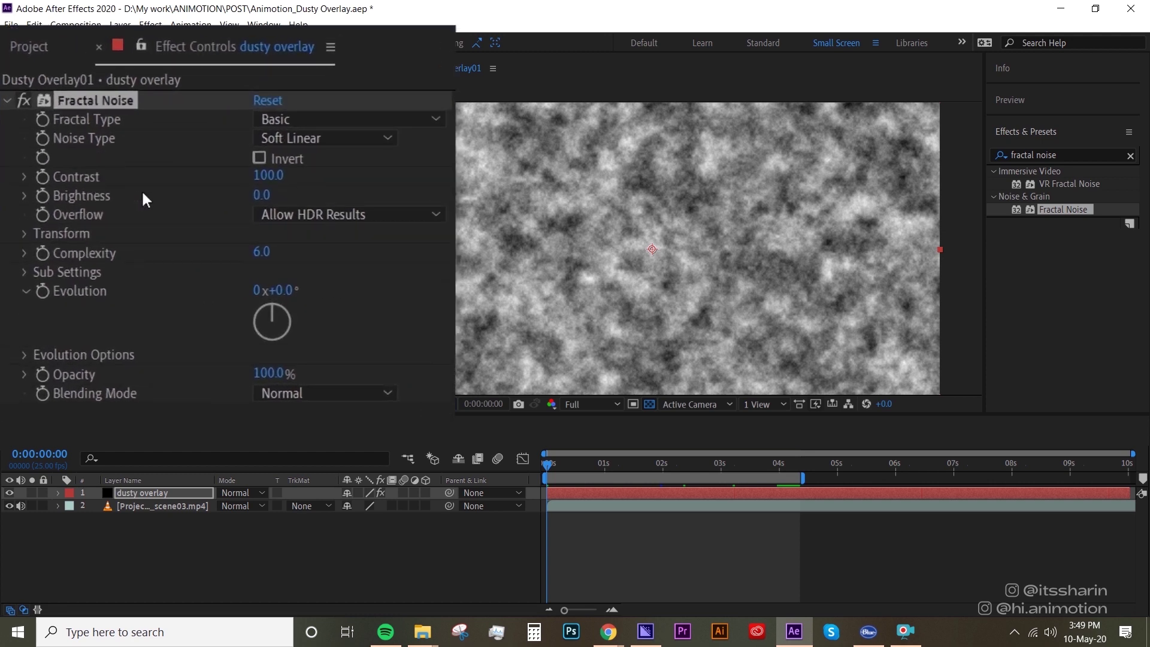
pyautogui.moveTo(268, 180)
pyautogui.mouseDown()
pyautogui.moveTo(420, 177)
pyautogui.moveTo(476, 112)
pyautogui.moveTo(648, 160)
pyautogui.mouseUp()
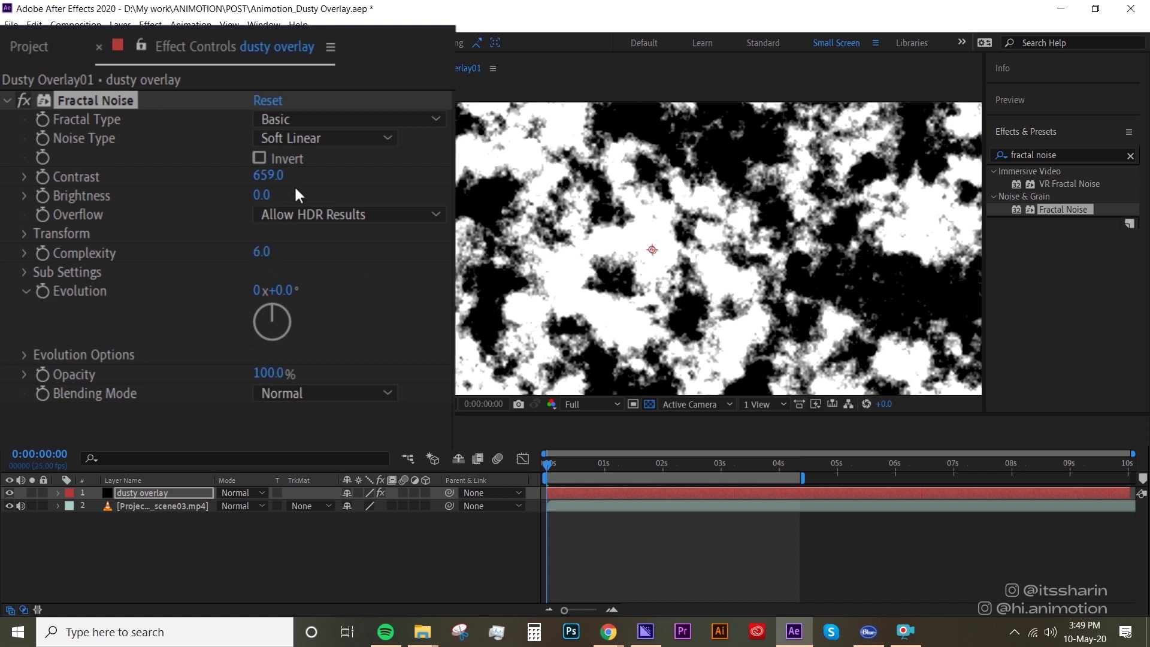
pyautogui.moveTo(265, 196); pyautogui.dragTo(120, 263)
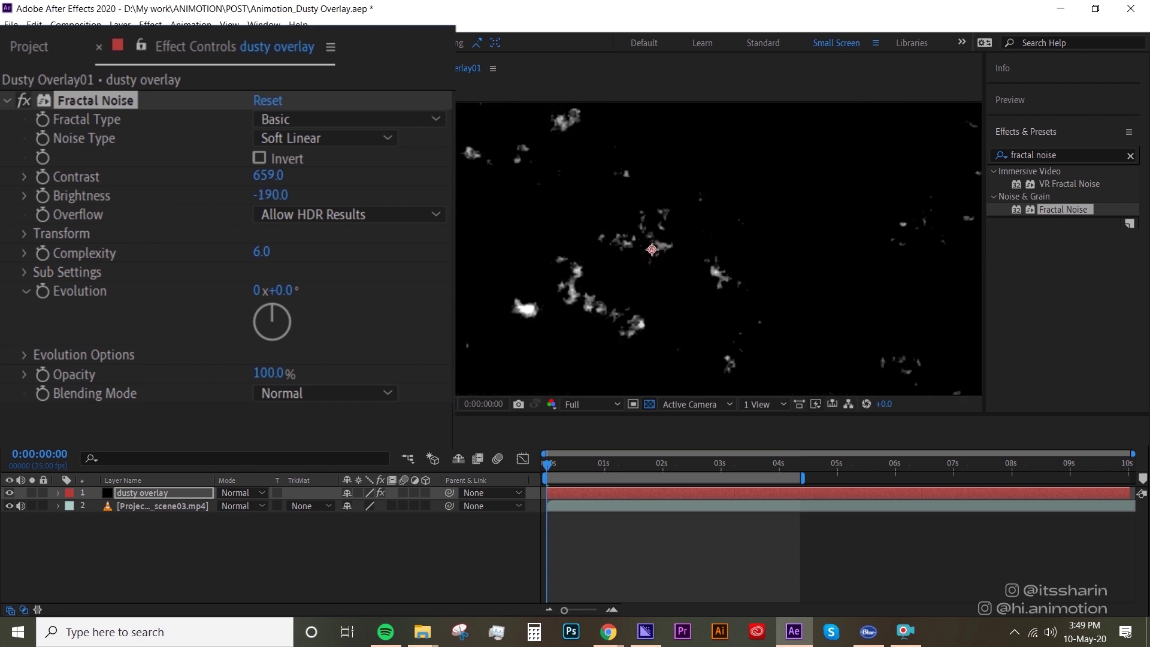
pyautogui.moveTo(270, 195); pyautogui.dragTo(224, 219)
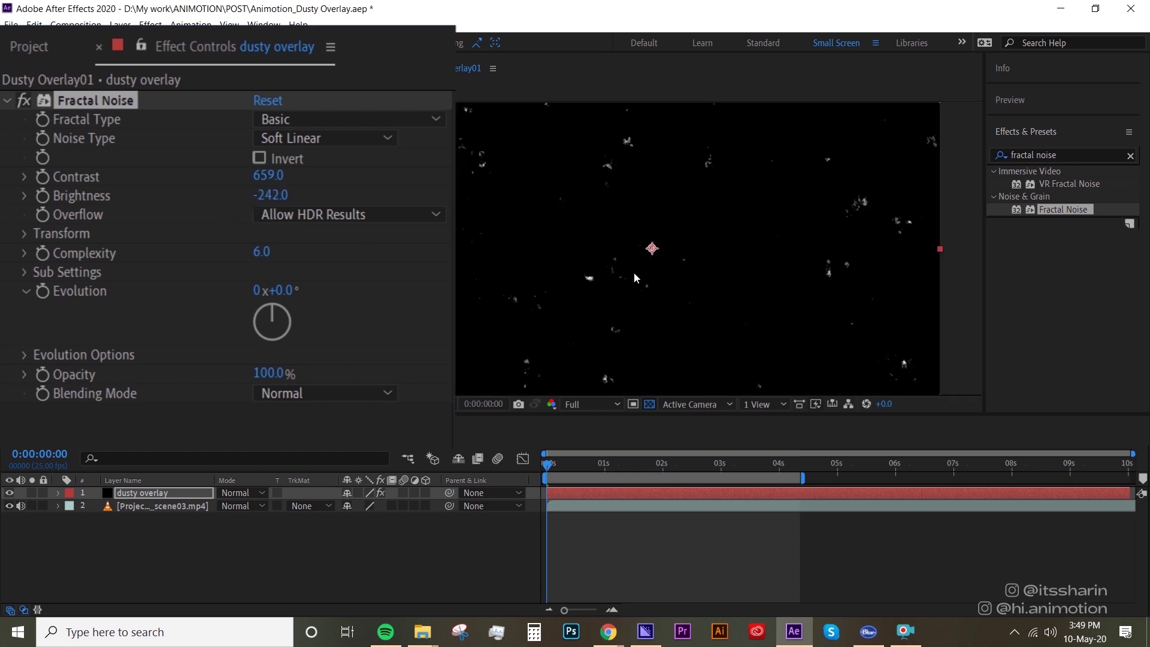
pyautogui.moveTo(264, 195); pyautogui.dragTo(249, 209)
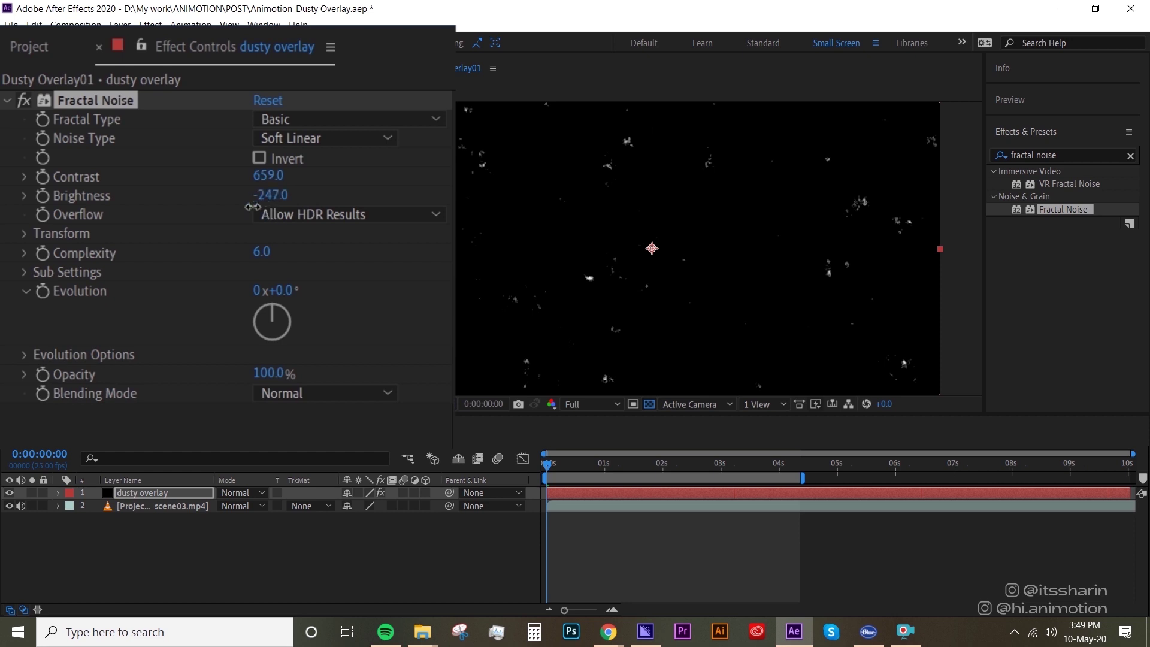
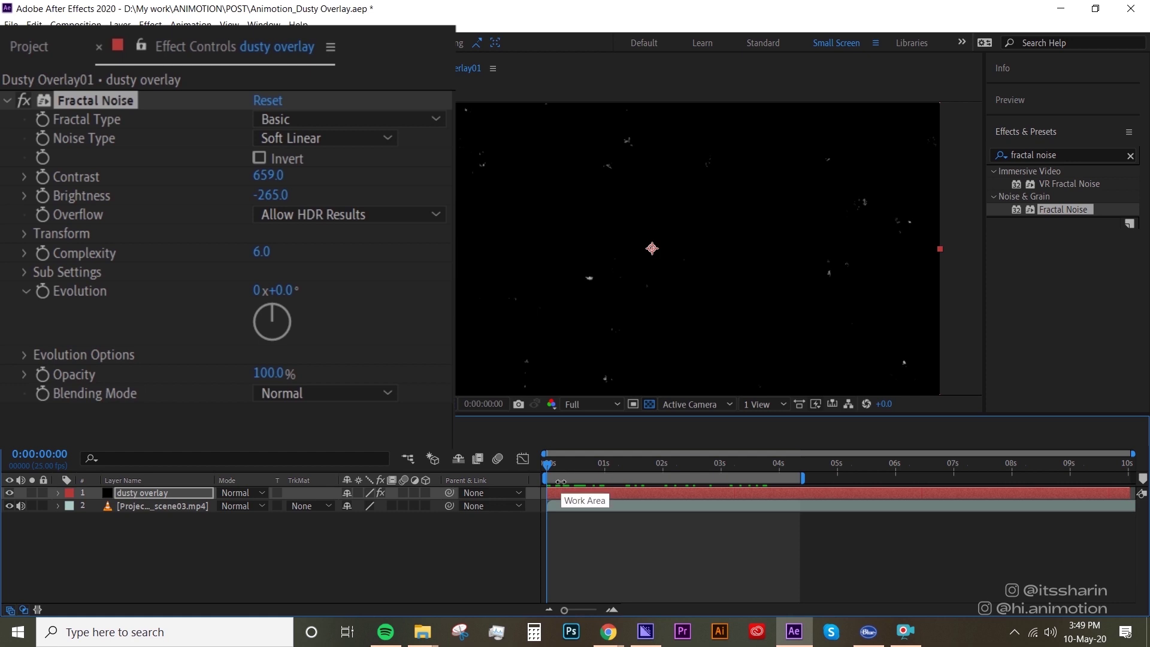
# Step: Expand Fractal Noise's Evolution Options to show Cycle Evolution and Random Seed
pyautogui.click(24, 357)
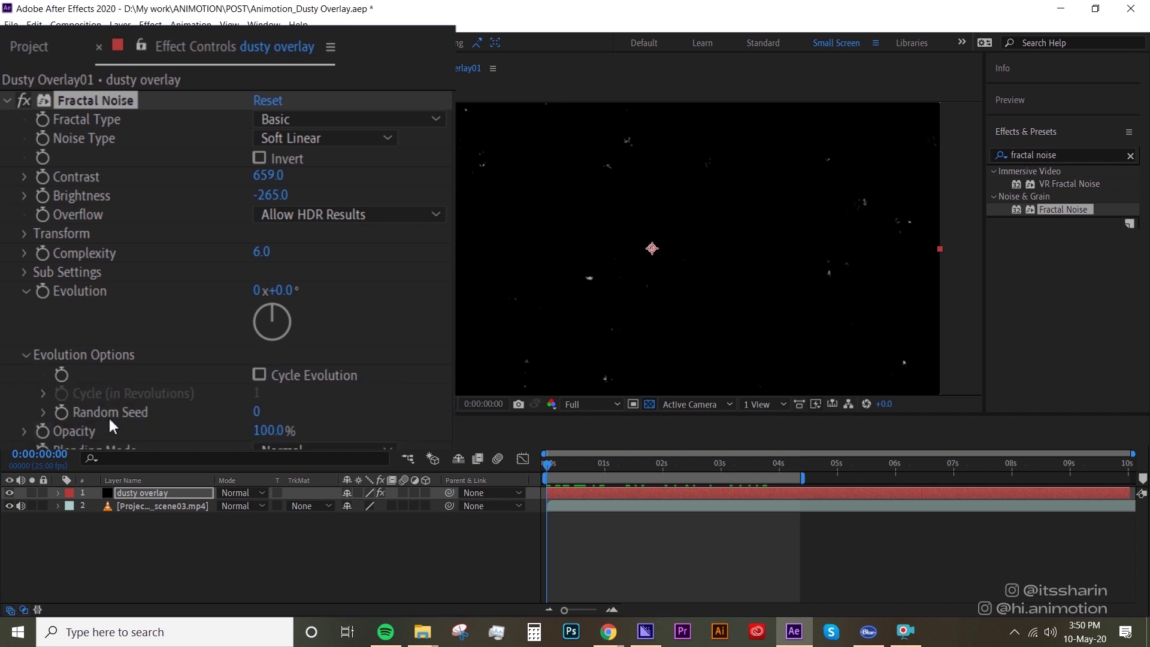
# Step: Add the expression time*25 to Random Seed and preview the animated noise
pyautogui.keyDown('alt'); pyautogui.click(62, 412); pyautogui.keyUp('alt')
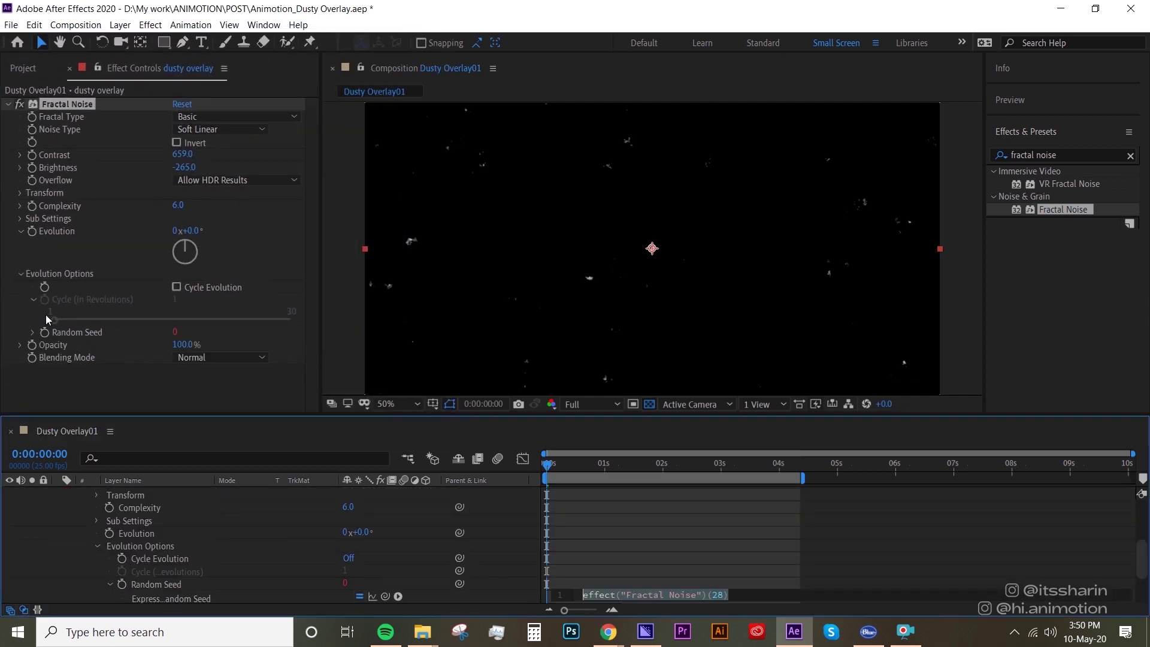
pyautogui.write('t')
pyautogui.write('ime*')
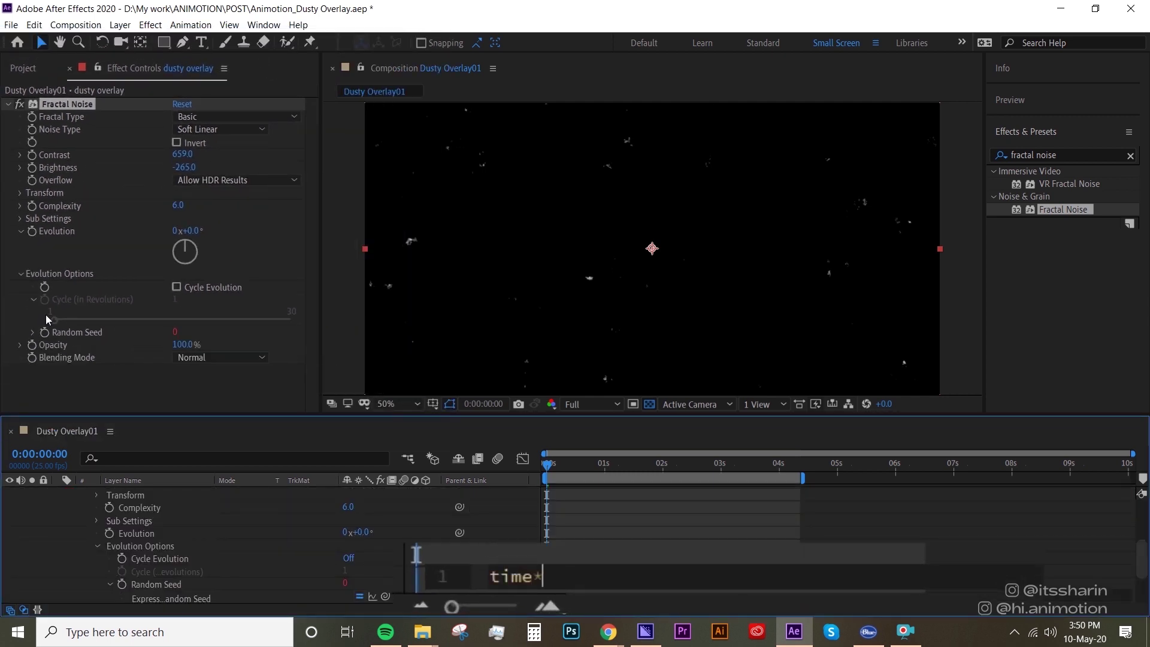
pyautogui.write('25')
pyautogui.click(552, 507)
pyautogui.press('space')
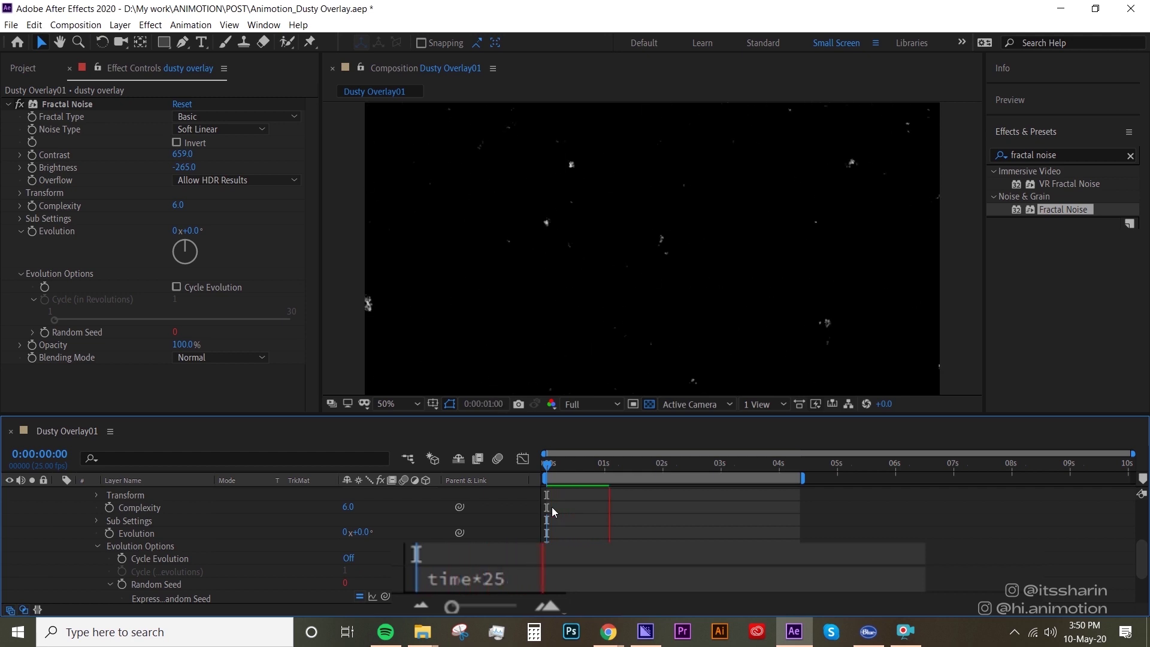
# Step: Change the Random Seed expression to time*3 and preview it
pyautogui.click(521, 581)
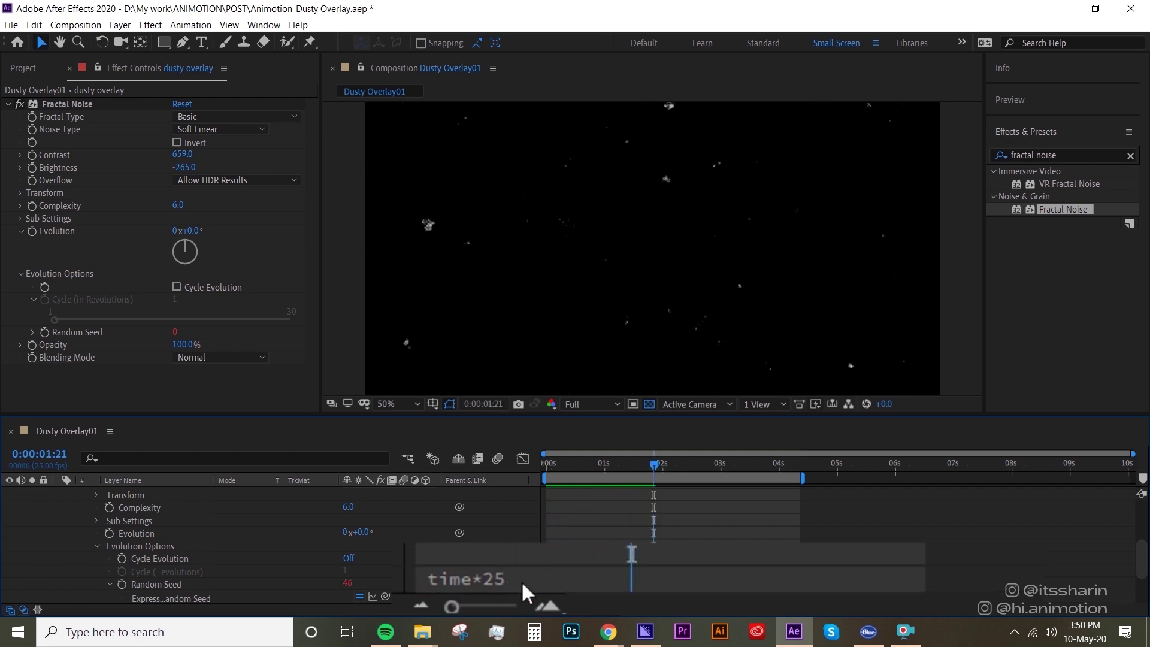
pyautogui.click(525, 573)
pyautogui.click(584, 575)
pyautogui.press('BackSpace')
pyautogui.press('BackSpace')
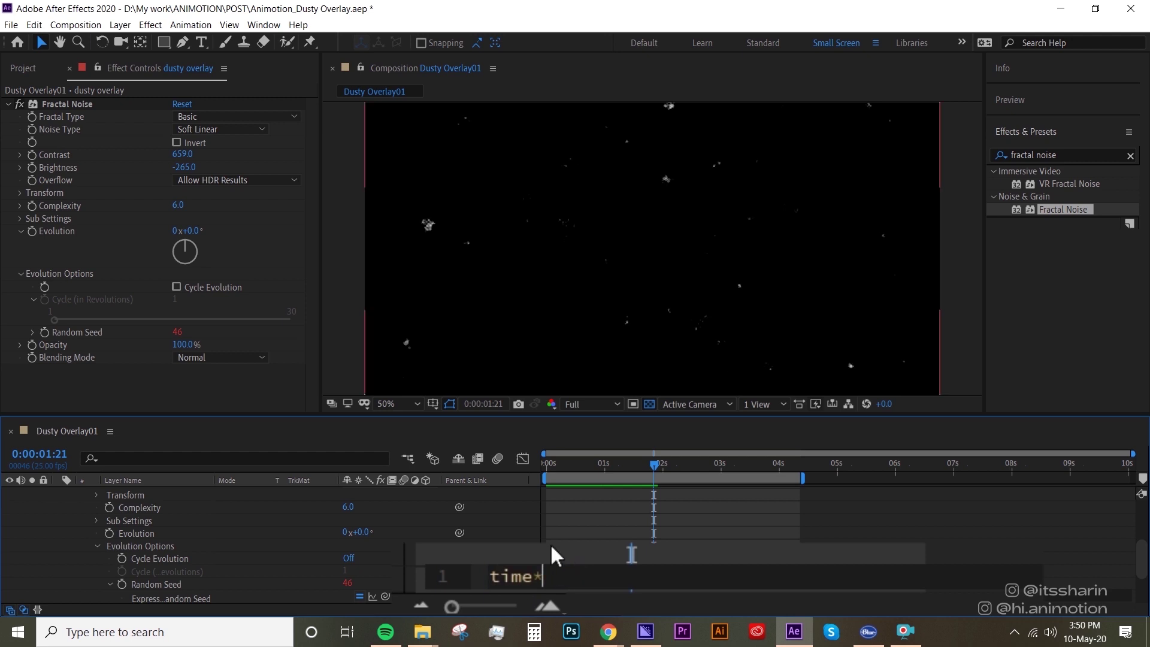
pyautogui.write('3')
pyautogui.press('KP_Enter')
pyautogui.press('space')
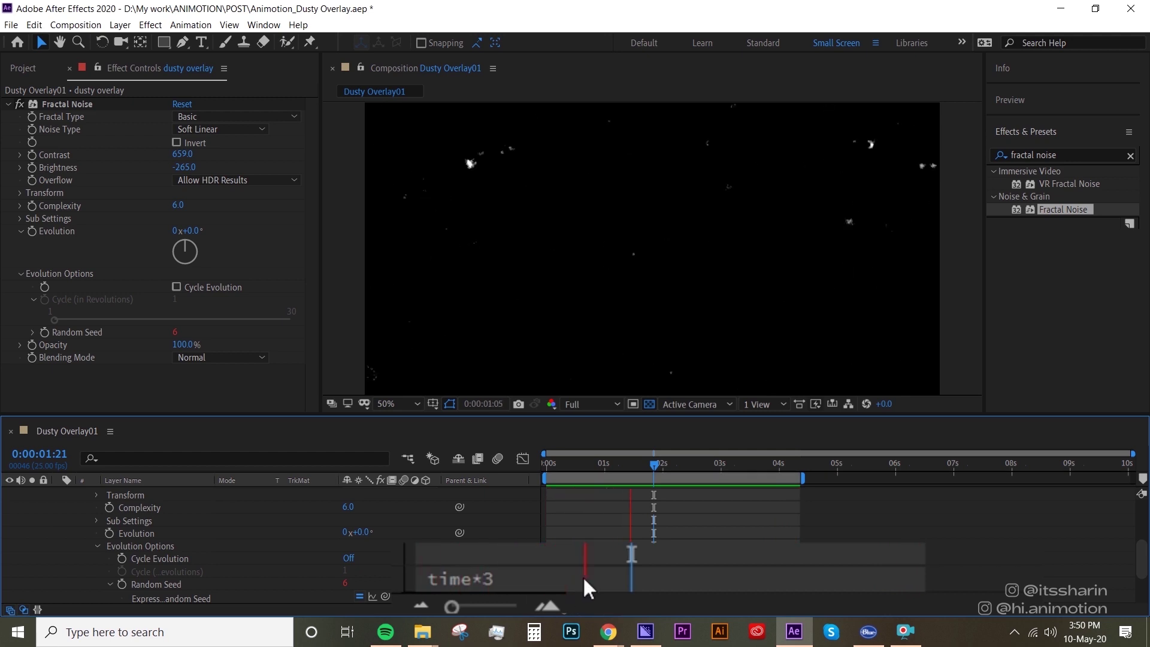
# Step: Change the Random Seed expression to time*20 and preview the faster-changing dust
pyautogui.click(548, 574)
pyautogui.press('BackSpace')
pyautogui.write('20')
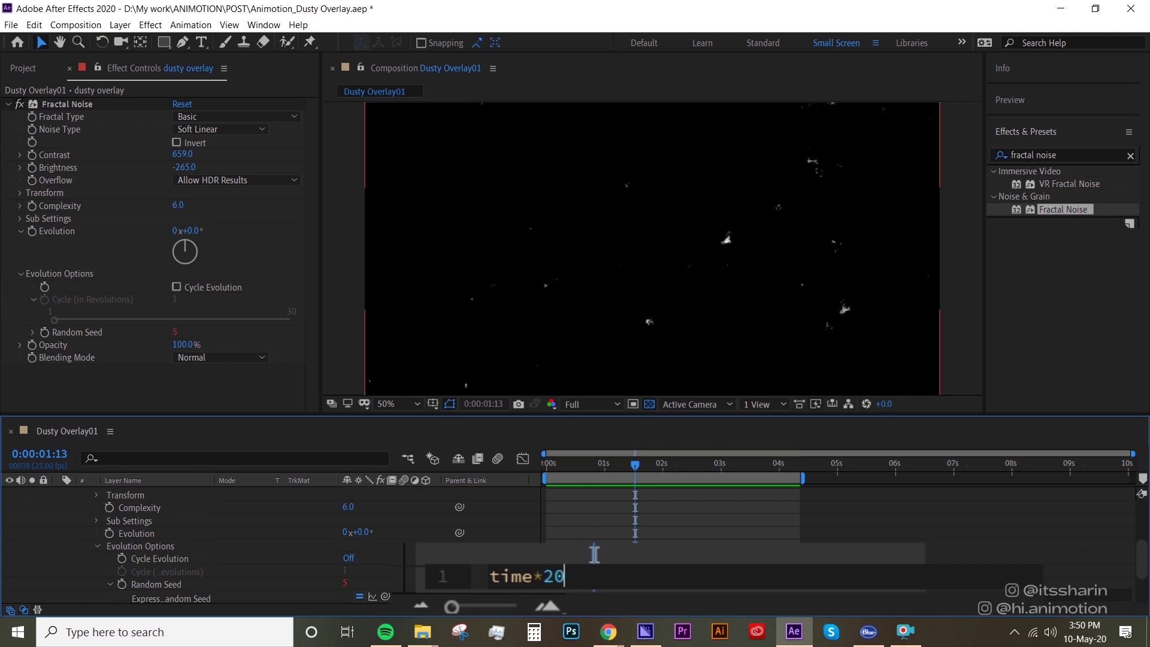
pyautogui.press('KP_Enter')
pyautogui.press('space')
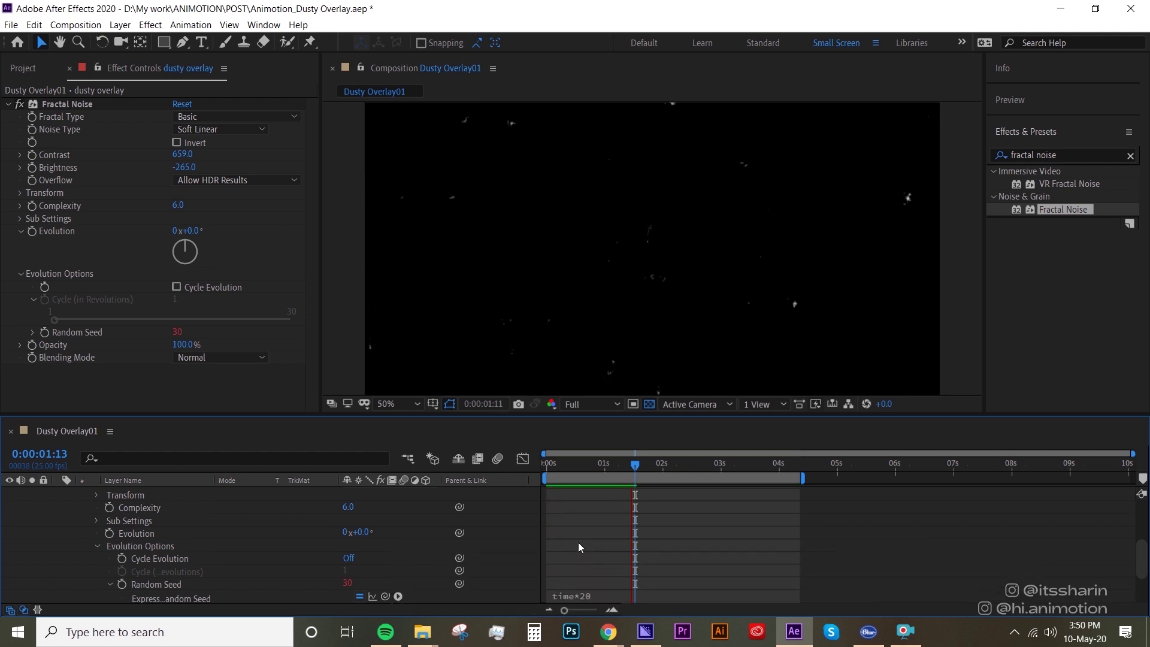
# Step: Set the dusty overlay layer's blend mode to Screen and scrub to check the dust
pyautogui.moveTo(640, 462); pyautogui.dragTo(596, 483)
pyautogui.scroll(5, 137, 528)
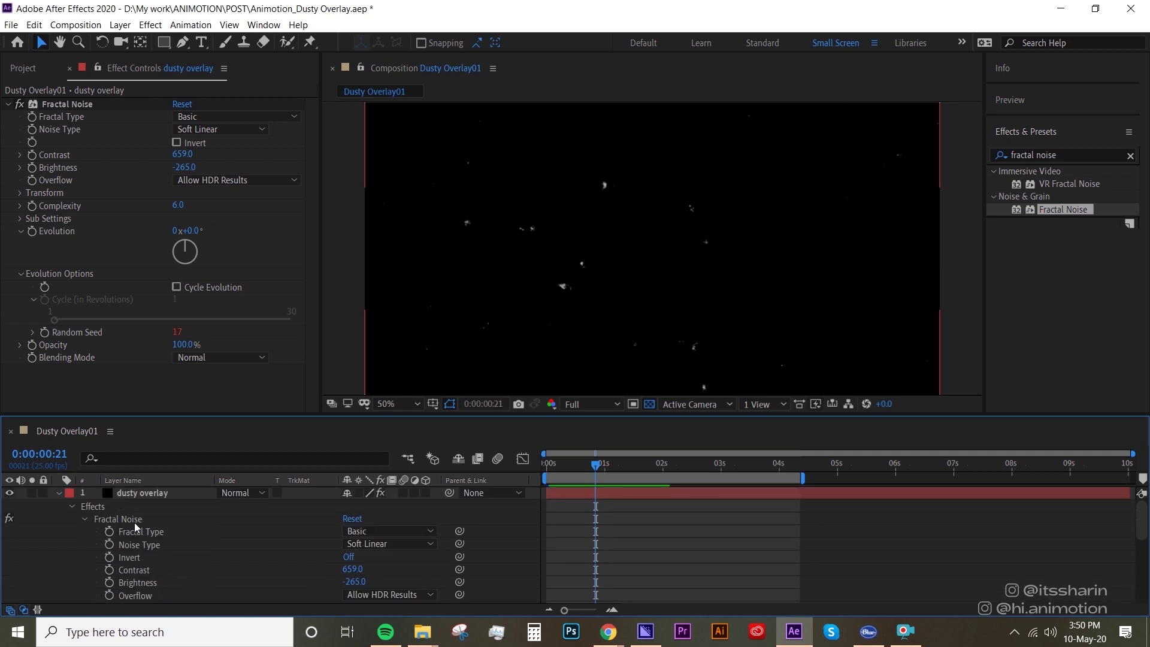
pyautogui.click(59, 493)
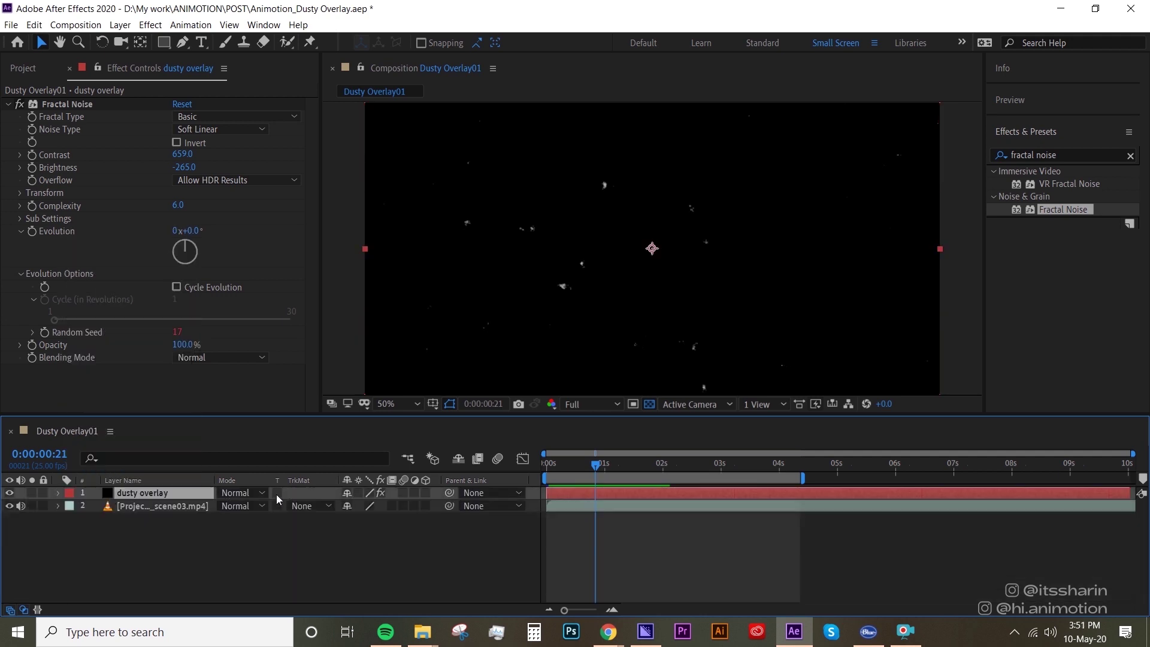
pyautogui.click(260, 495)
pyautogui.click(320, 249)
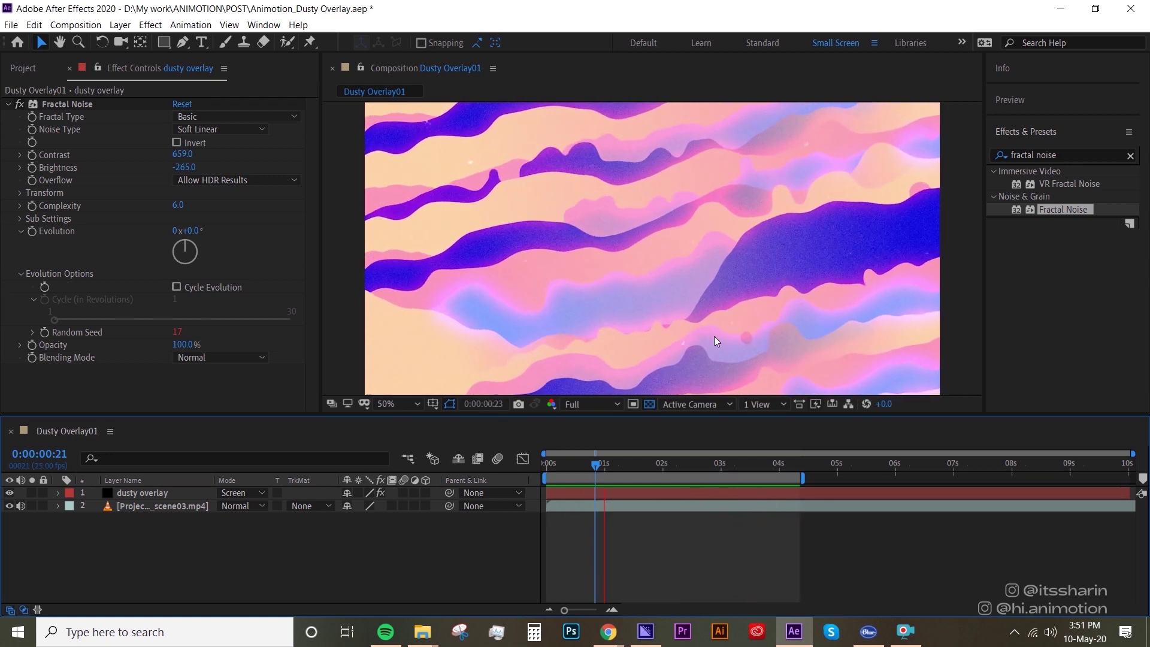
pyautogui.moveTo(613, 462); pyautogui.dragTo(644, 463)
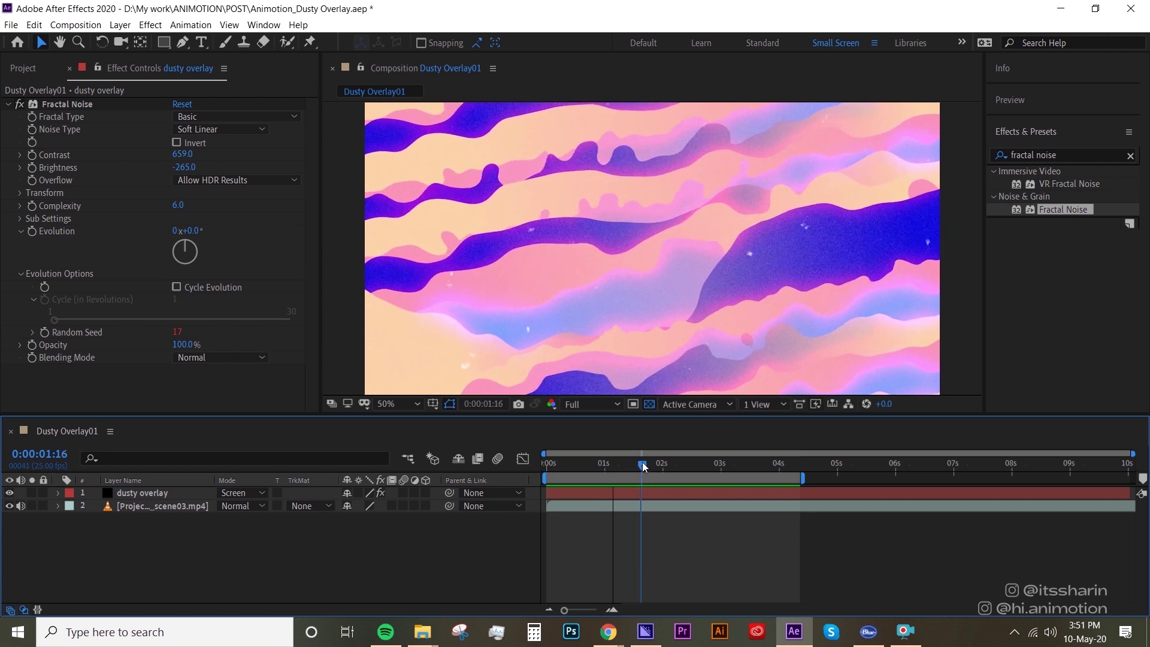
# Step: Scale the Fractal Noise Transform down to 53 and rotate it to 93°
pyautogui.click(19, 193)
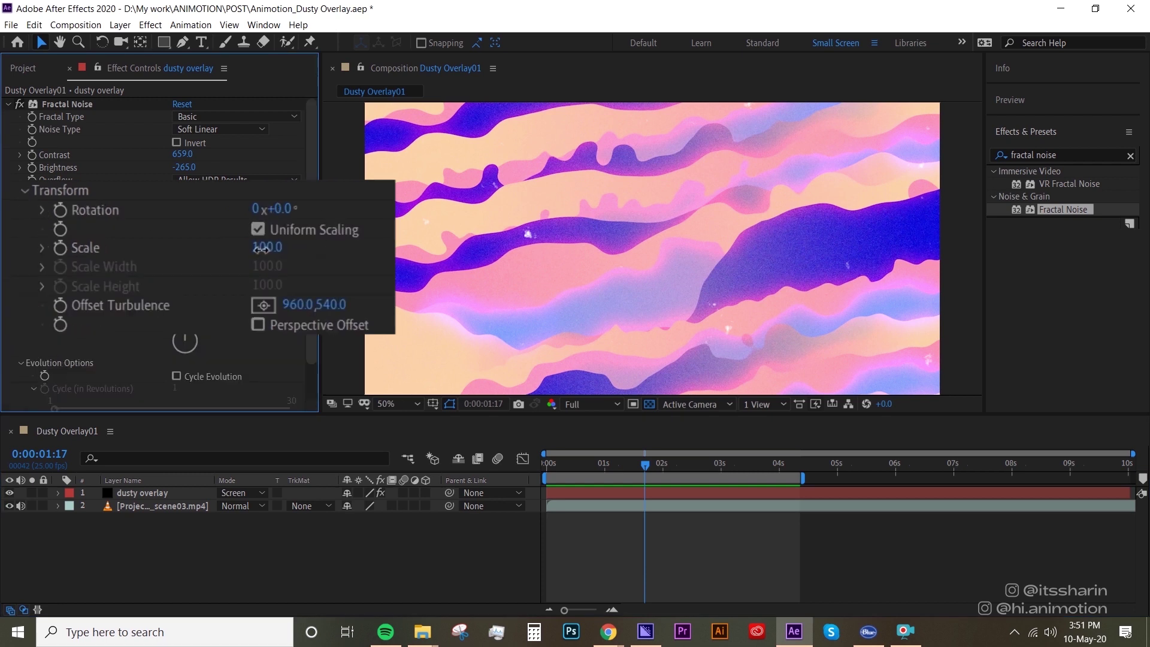
pyautogui.moveTo(261, 249); pyautogui.dragTo(230, 270)
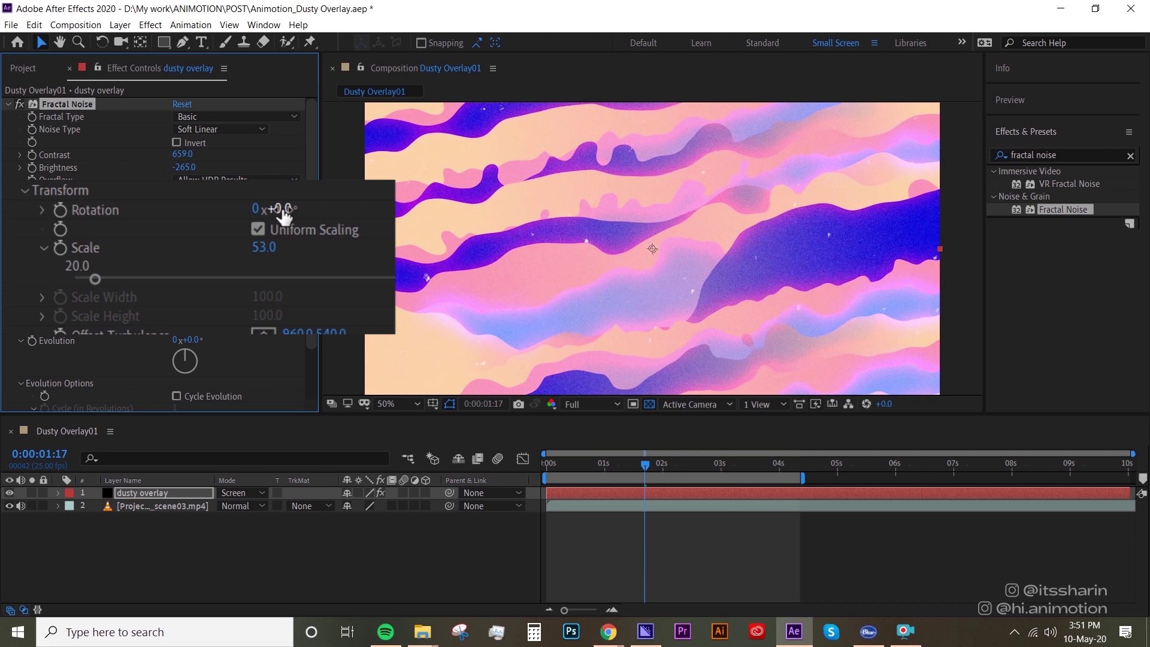
pyautogui.moveTo(286, 211); pyautogui.dragTo(384, 203)
pyautogui.click(20, 192)
pyautogui.moveTo(628, 463); pyautogui.dragTo(647, 456)
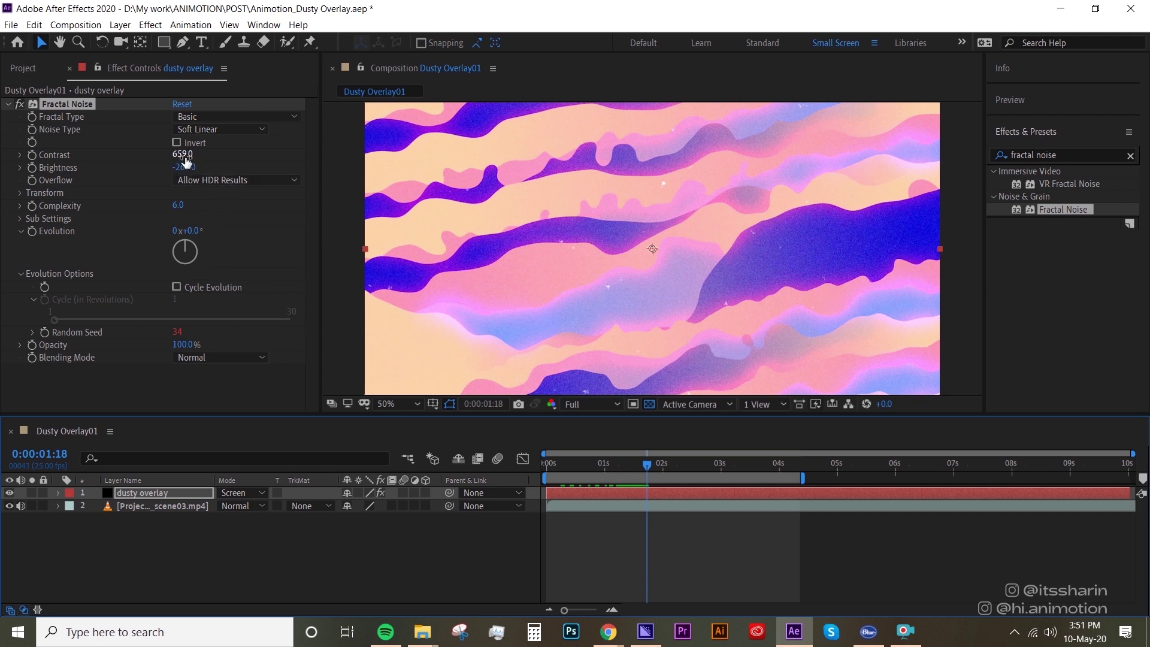
pyautogui.moveTo(183, 159); pyautogui.dragTo(494, 111)
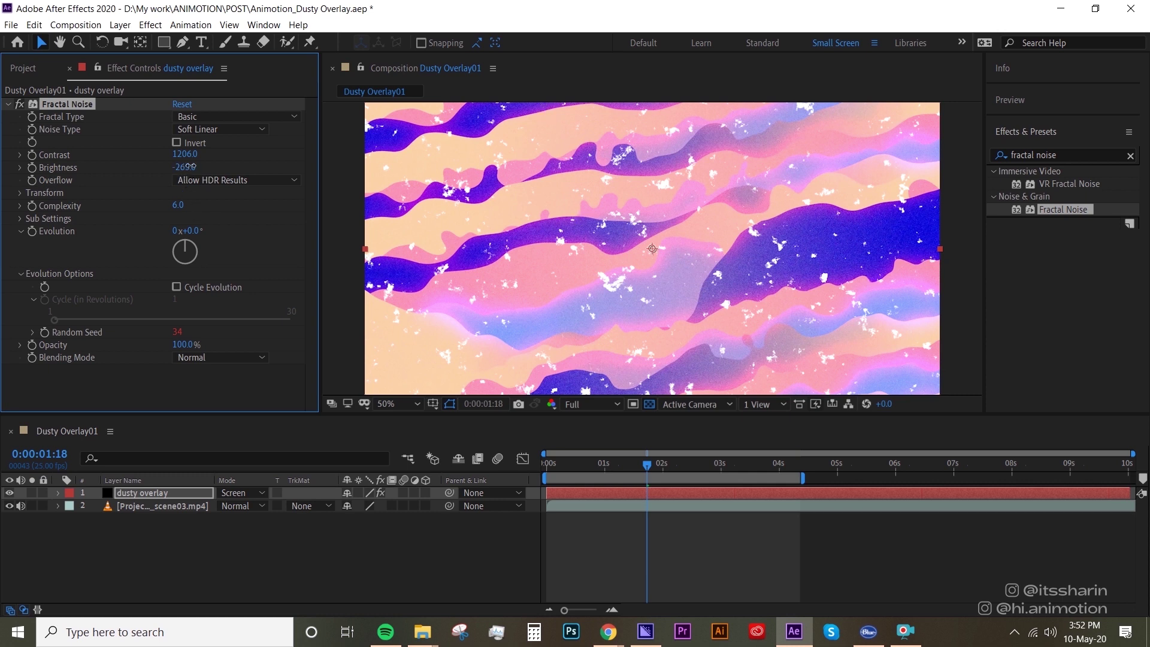
pyautogui.moveTo(175, 172); pyautogui.dragTo(111, 201)
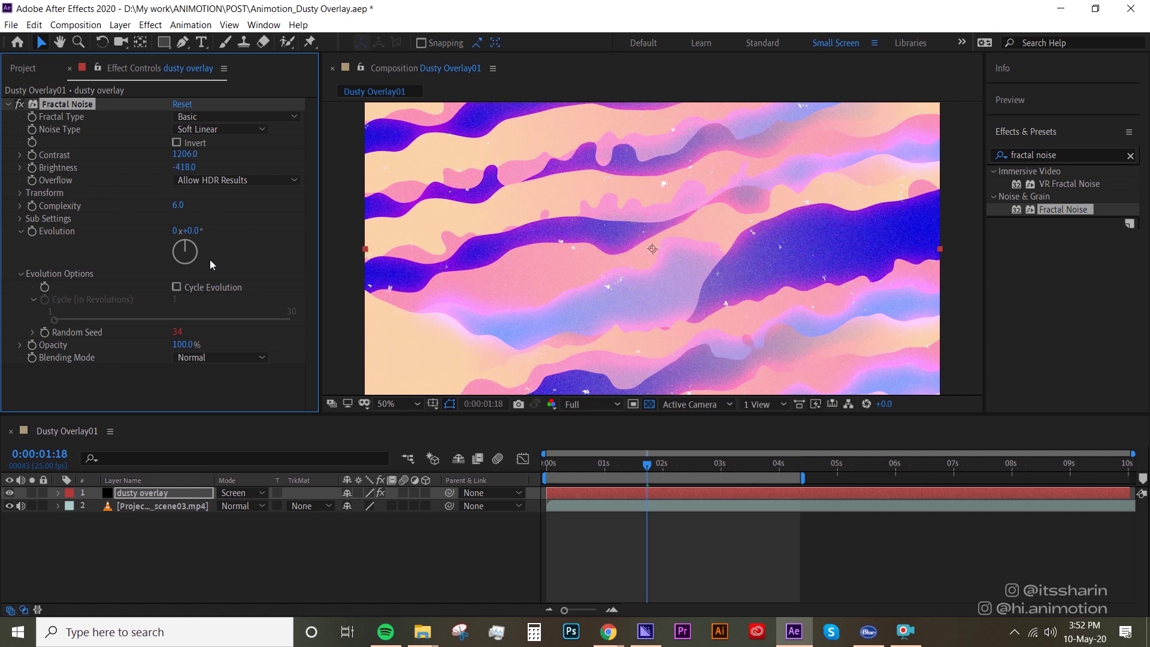
pyautogui.hotkey('ctrl', 'z')
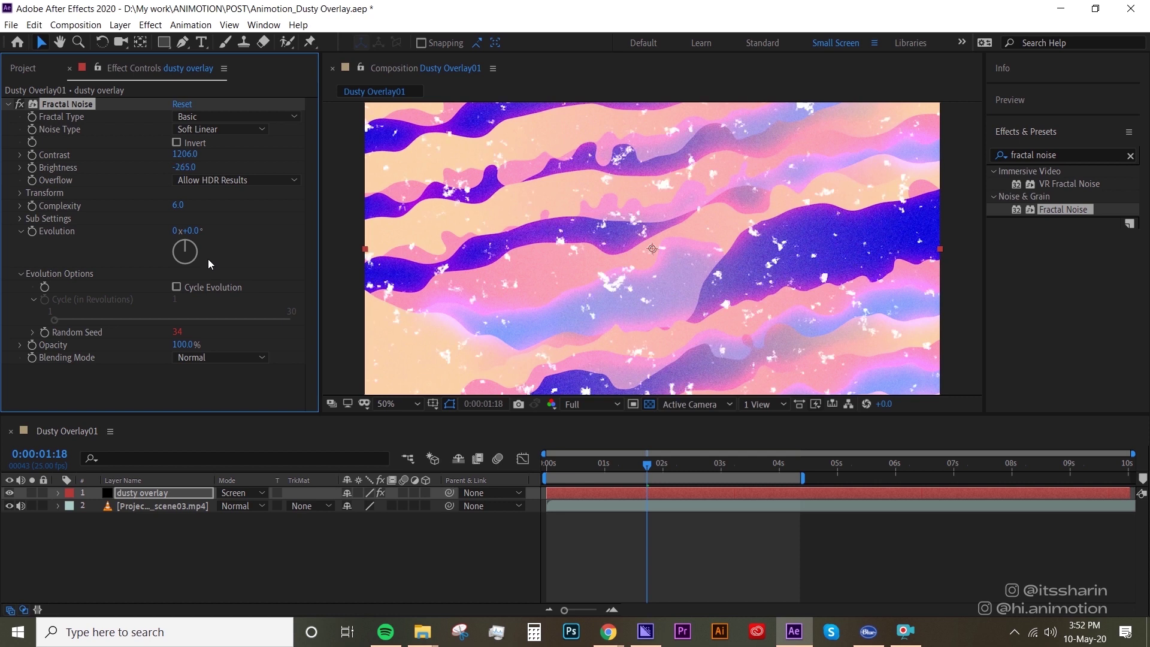
pyautogui.hotkey('ctrl', 'z')
pyautogui.click(1031, 154)
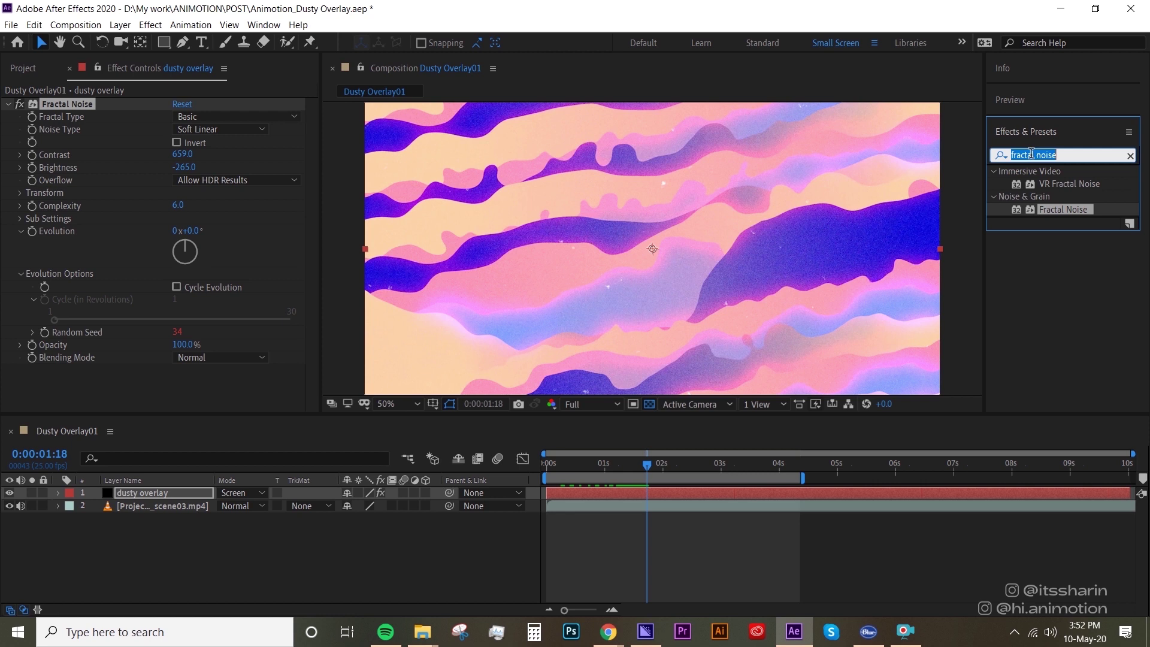
# Step: Apply Levels to dusty overlay, lower Input White to 8866.6, and preview the result
pyautogui.write('level')
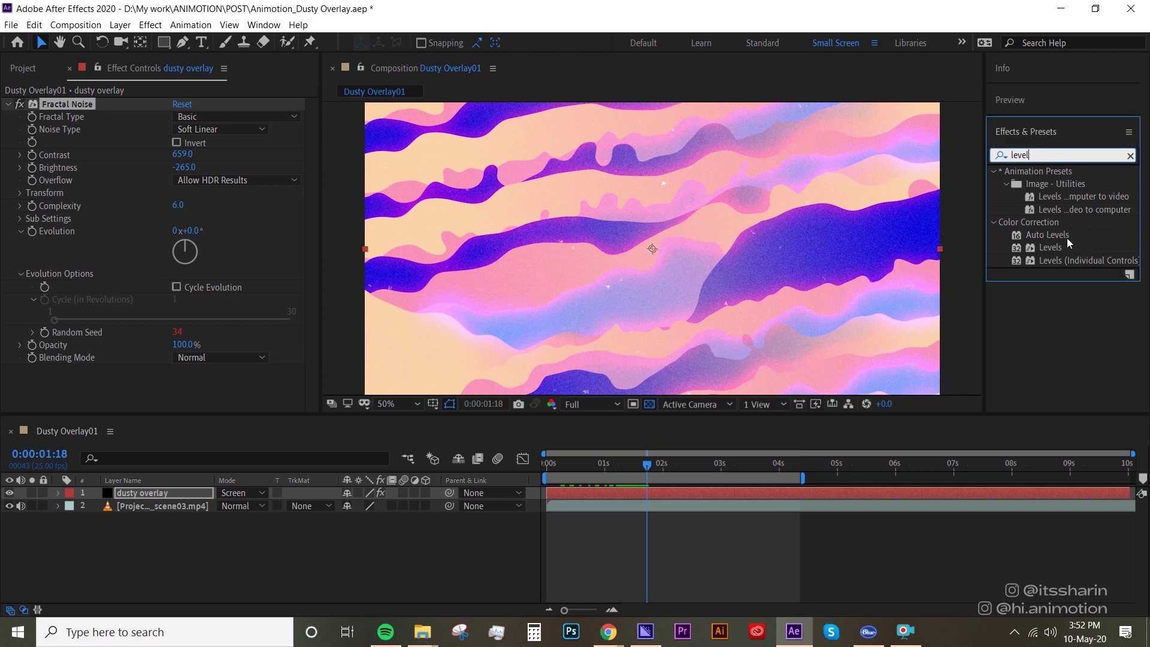
pyautogui.moveTo(1057, 252)
pyautogui.mouseDown()
pyautogui.moveTo(91, 413)
pyautogui.moveTo(77, 376)
pyautogui.mouseUp()
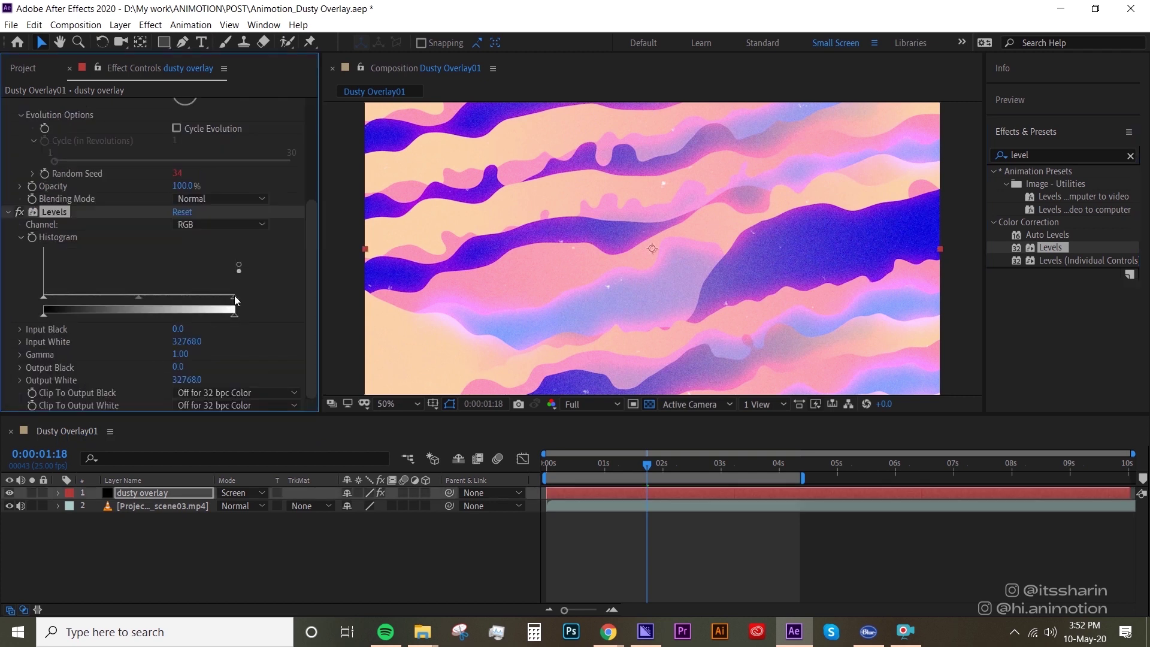
pyautogui.moveTo(235, 296); pyautogui.dragTo(200, 309)
pyautogui.moveTo(115, 329); pyautogui.dragTo(95, 331)
pyautogui.click(589, 556)
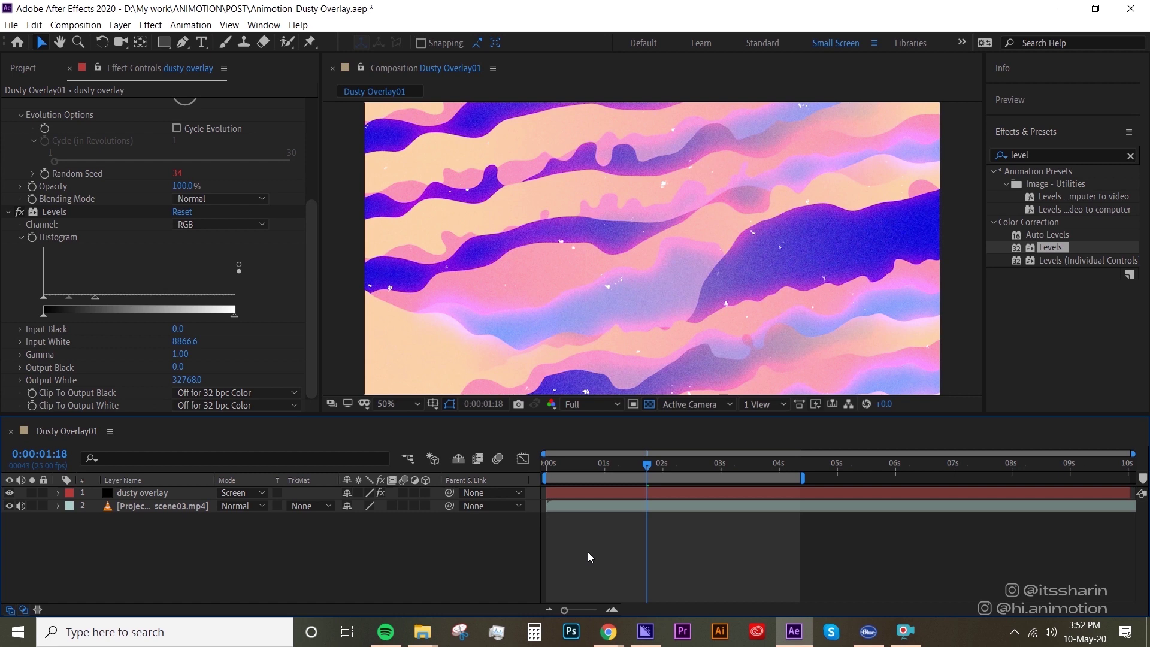
pyautogui.press('space')
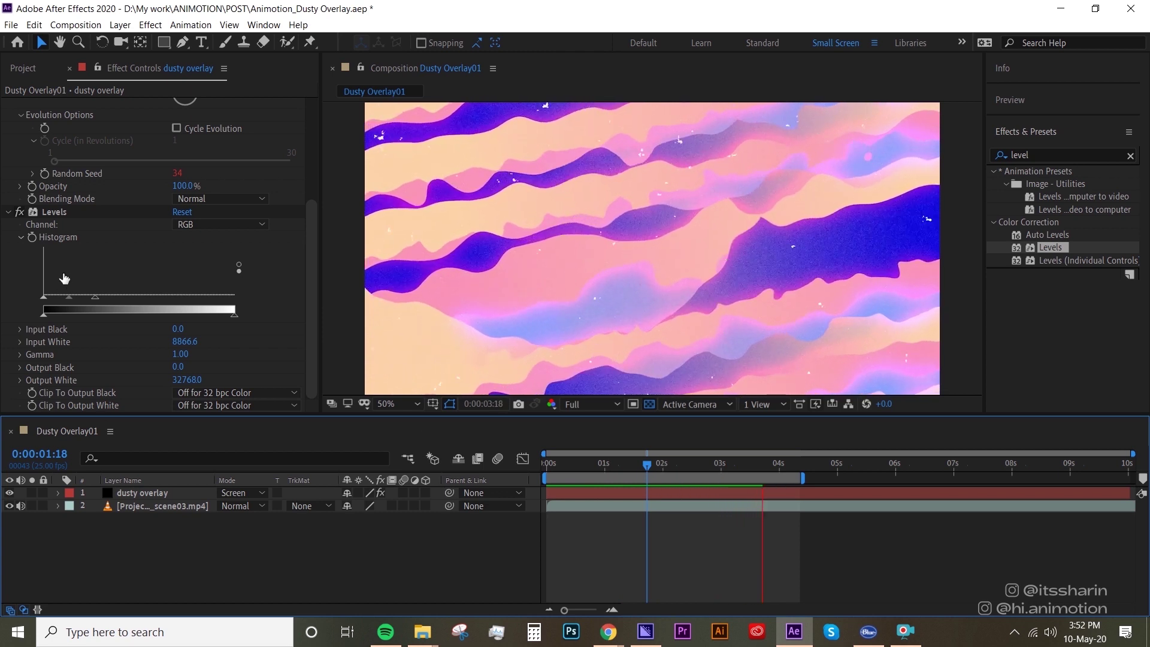
pyautogui.scroll(5, 86, 267)
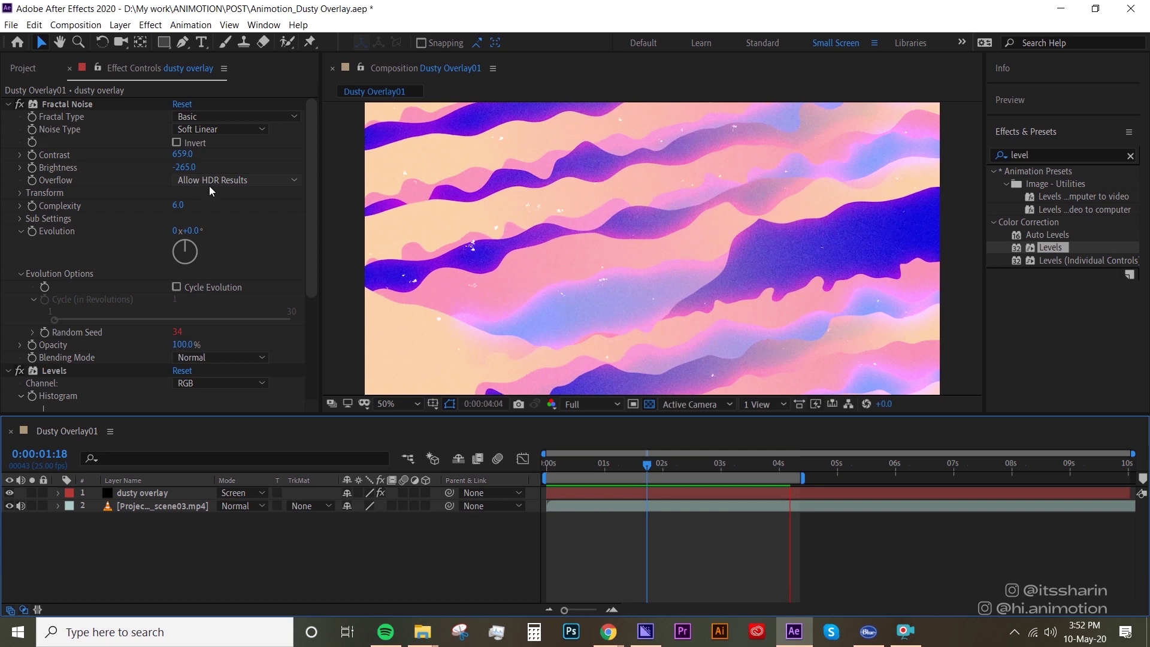